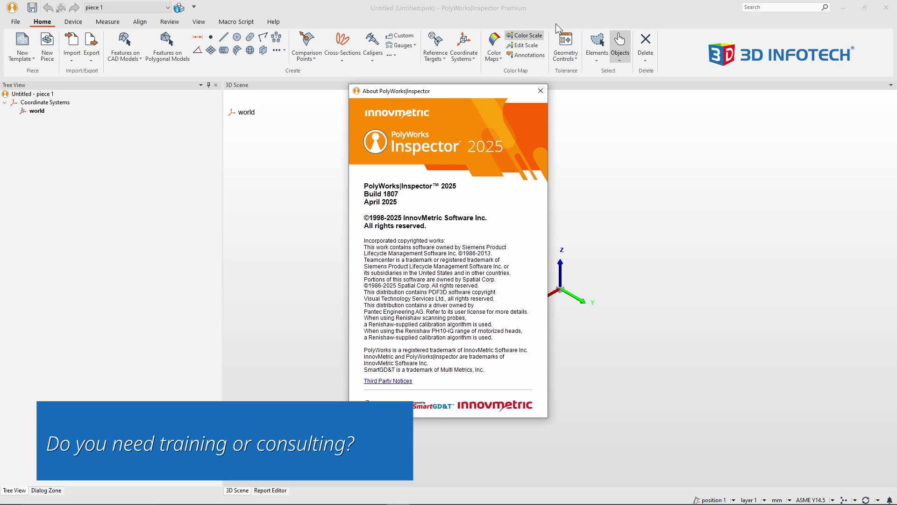
- Close the About window and import the recent CAD model IMPart.igs into the project
click(541, 91)
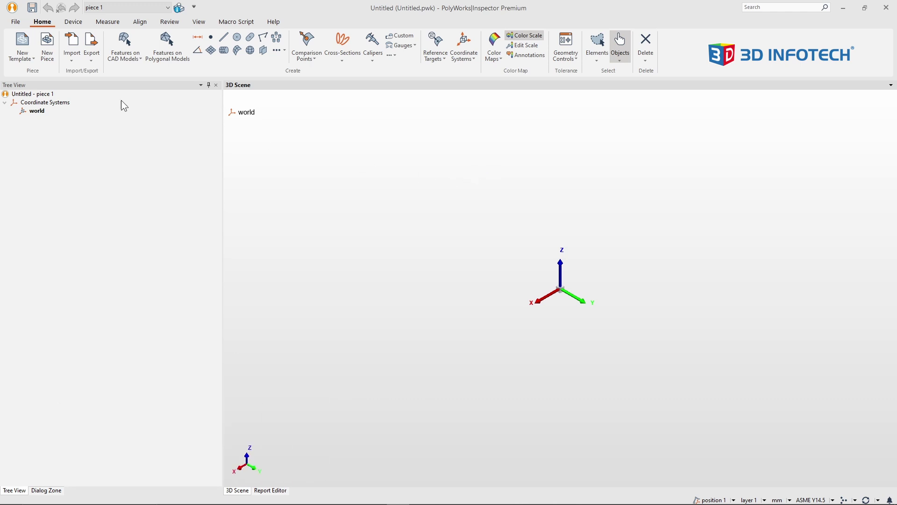
click(74, 55)
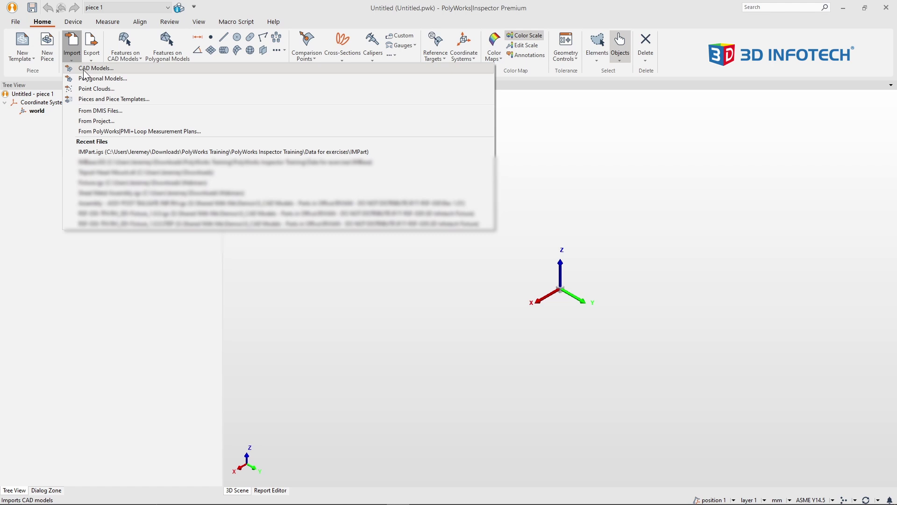
click(101, 152)
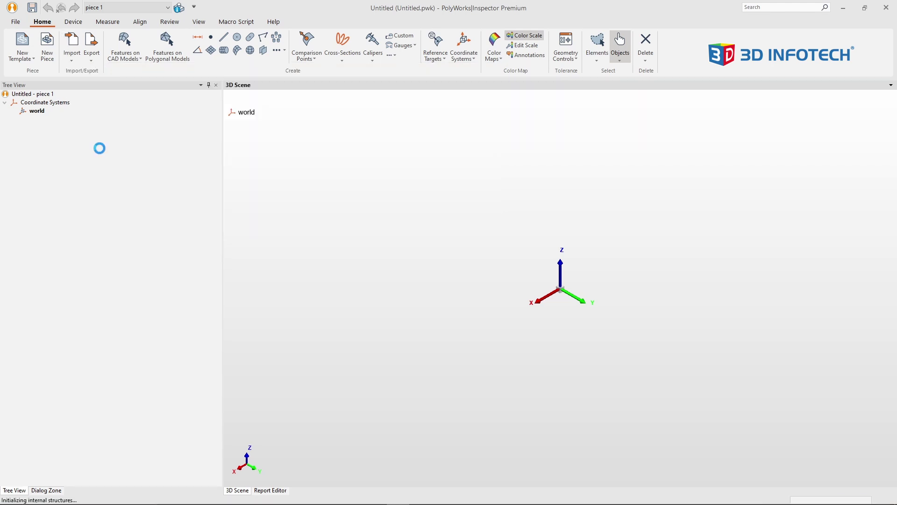
- Create circle features on all five holes of the circular hole pattern, picked on the CAD model
drag(419, 280, 467, 234)
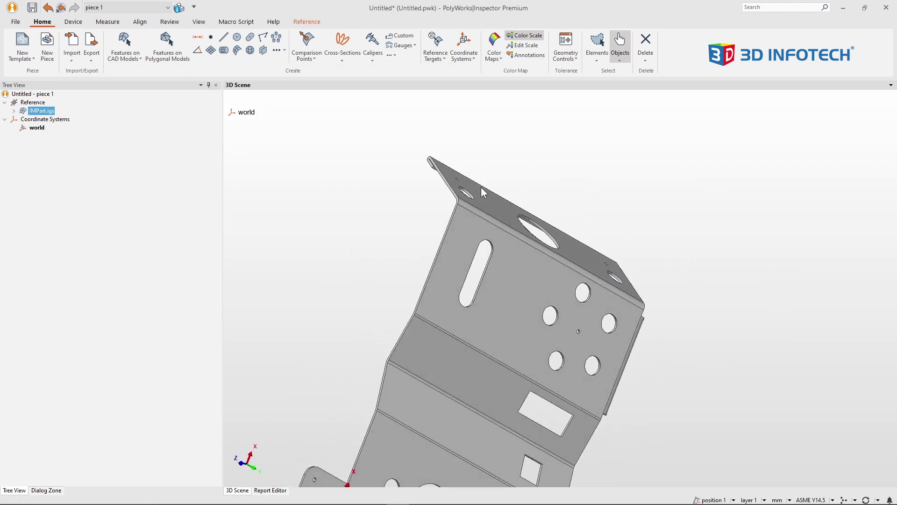
click(235, 39)
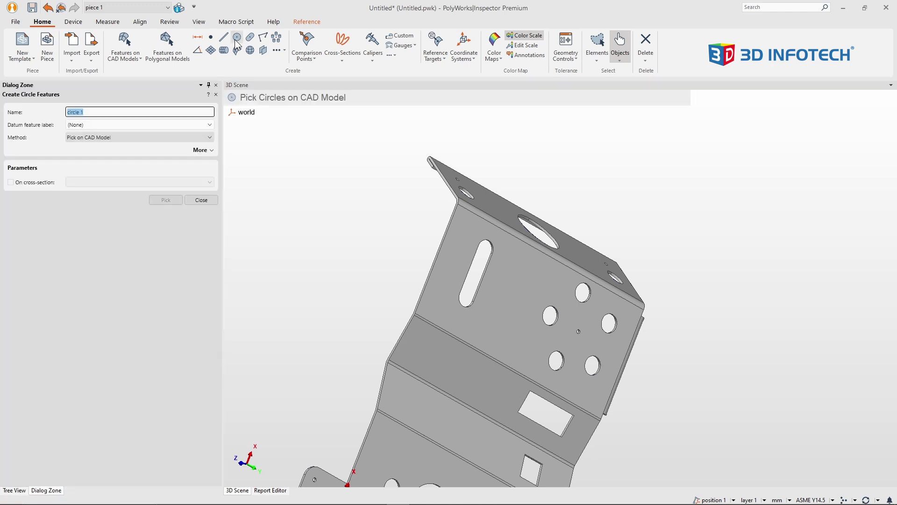
click(583, 292)
click(608, 324)
click(592, 365)
click(556, 361)
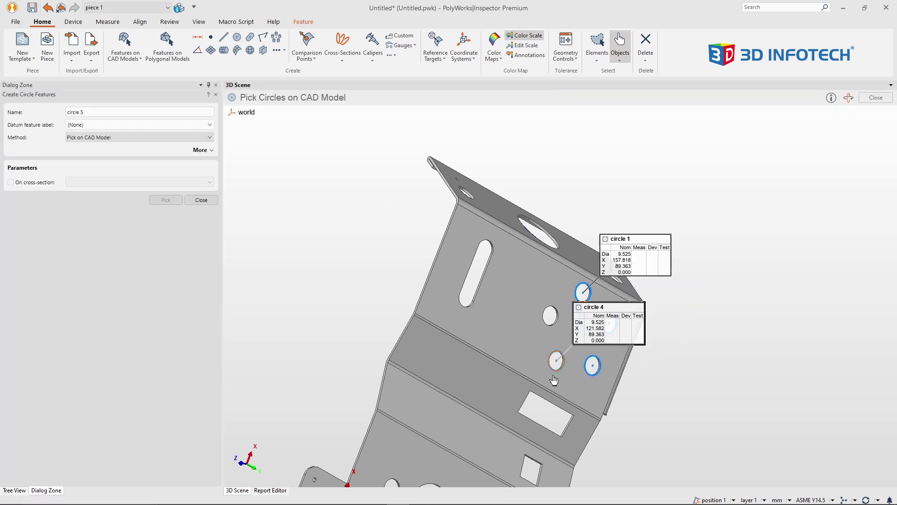
click(547, 329)
- Create slot features on the long slot beside the five-hole pattern and on the slot at the part's origin end
click(250, 37)
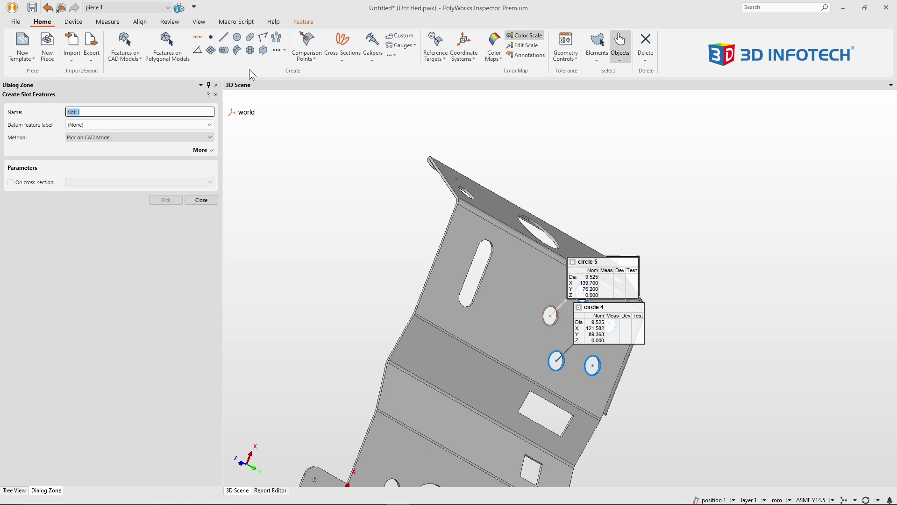
click(457, 313)
middle_drag(461, 343, 512, 155)
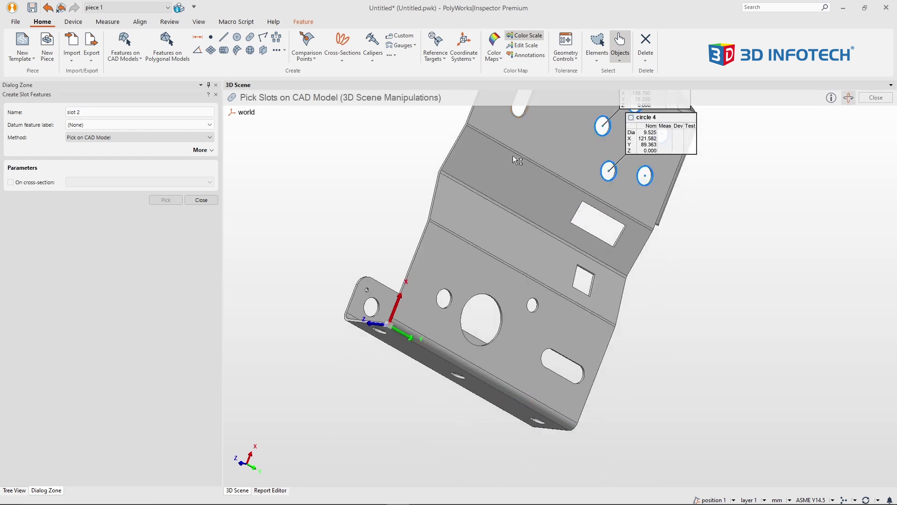
click(563, 366)
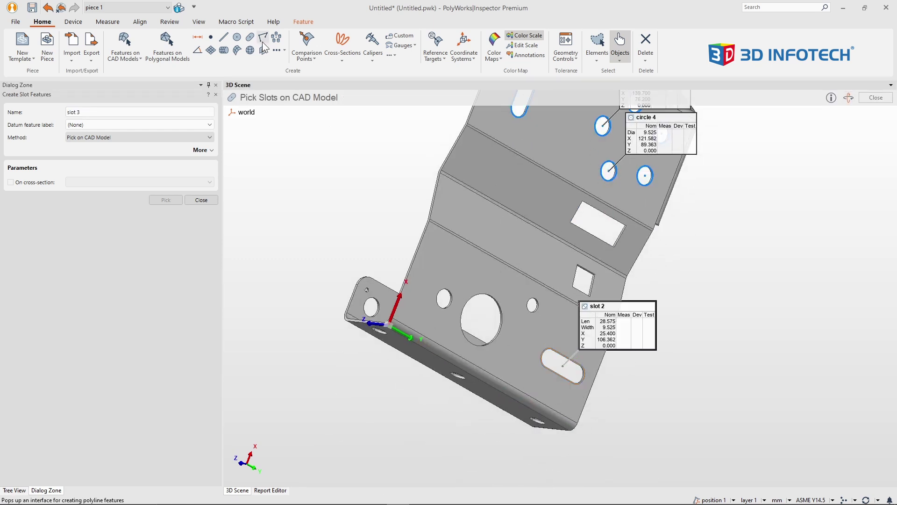
- Create a circle feature on the small hole nearest the origin corner and finish feature creation
click(237, 37)
click(444, 299)
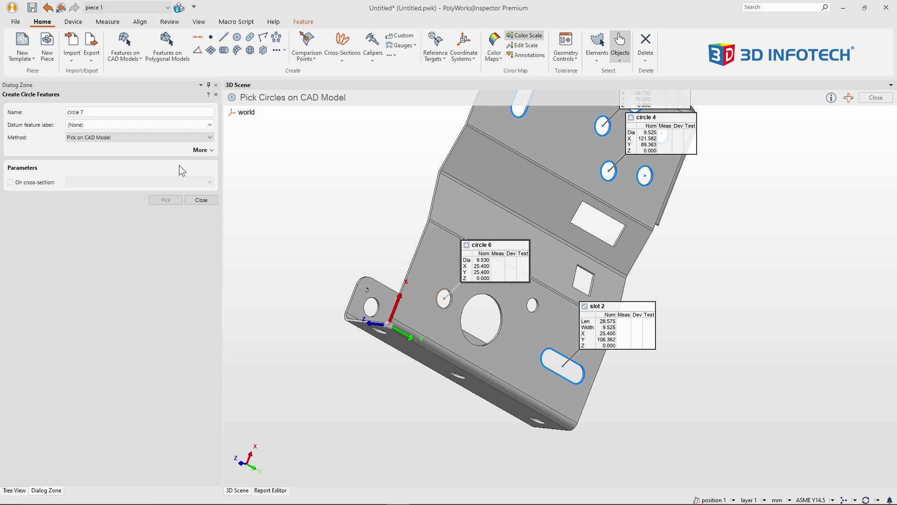
click(201, 200)
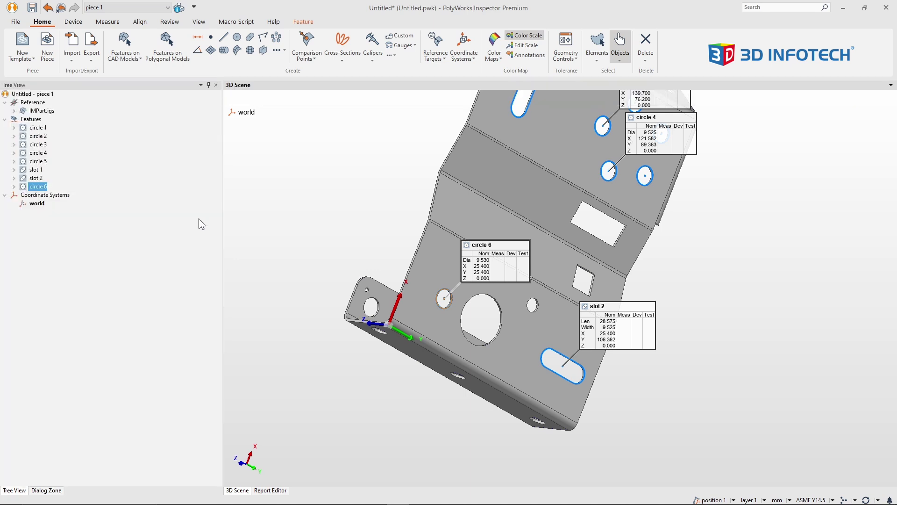
- Define the surface scan's prealignment guide, starting at the origin corner and running along the part's long edge to the far bend
click(112, 23)
click(17, 41)
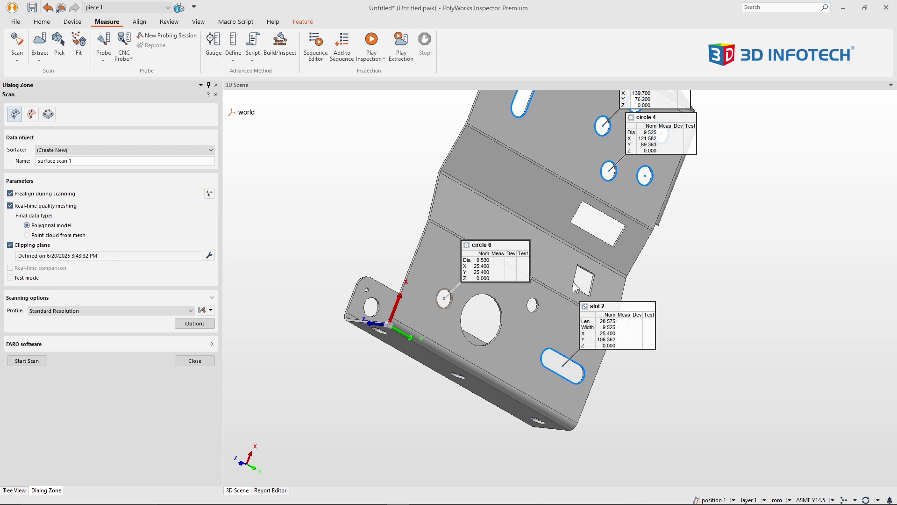
click(209, 193)
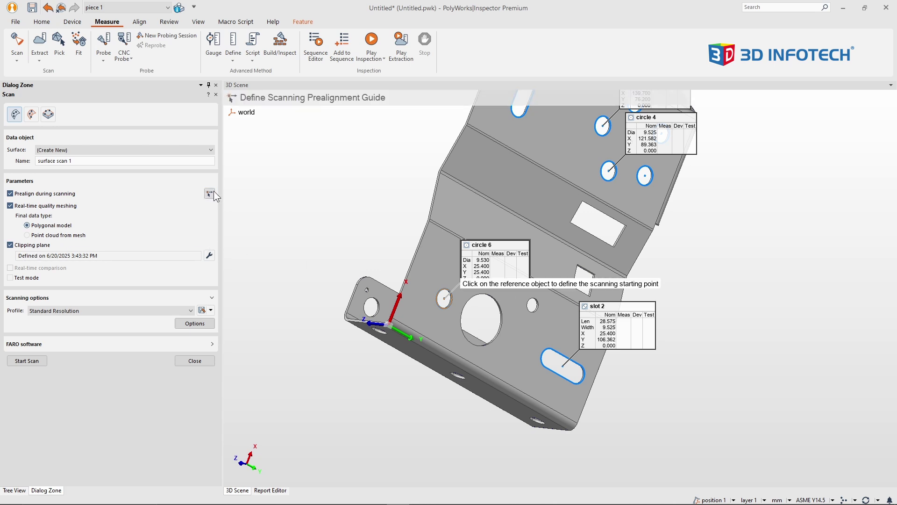
drag(540, 297, 464, 226)
click(374, 338)
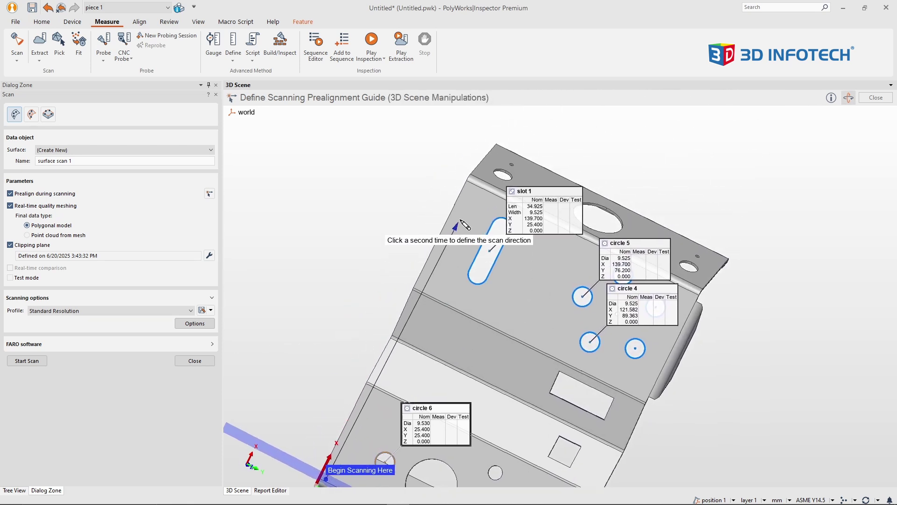
click(473, 192)
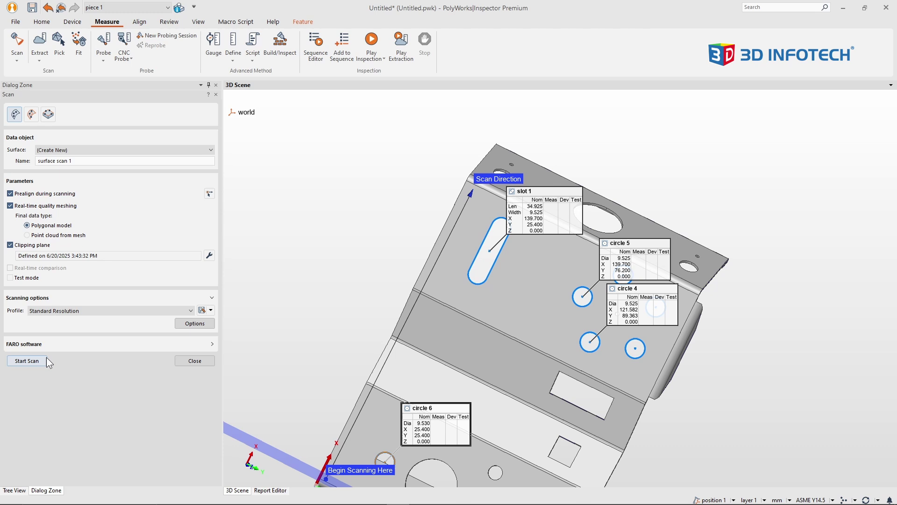
- Scan the part's surface as a polygonal model at Standard Resolution and end the scan, letting it best-fit to the reference
click(27, 361)
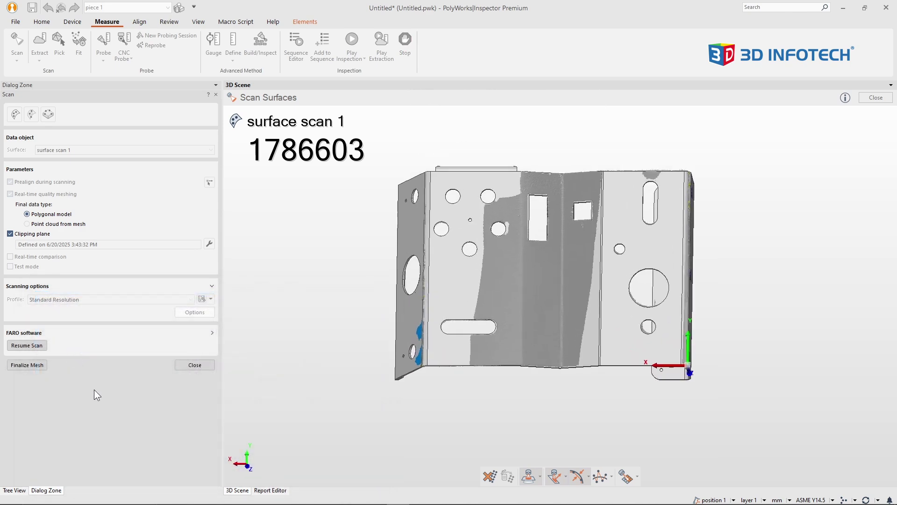
click(189, 365)
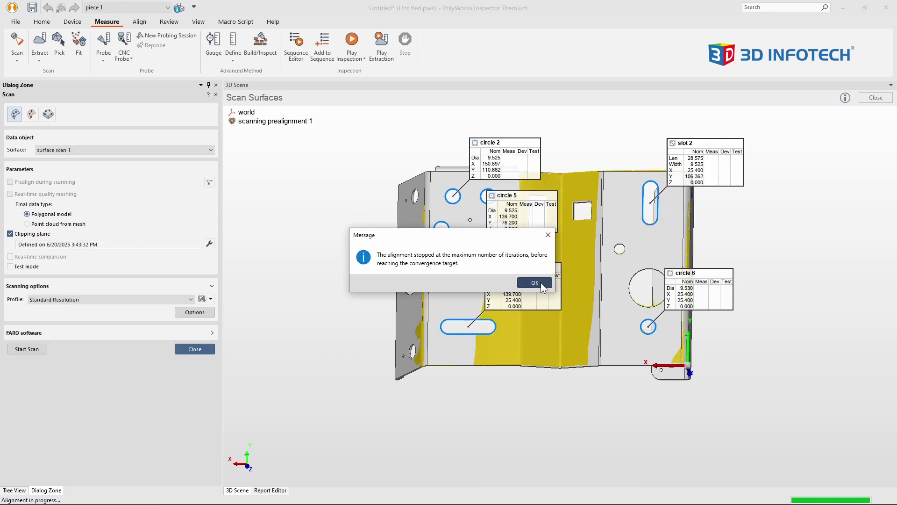
click(535, 283)
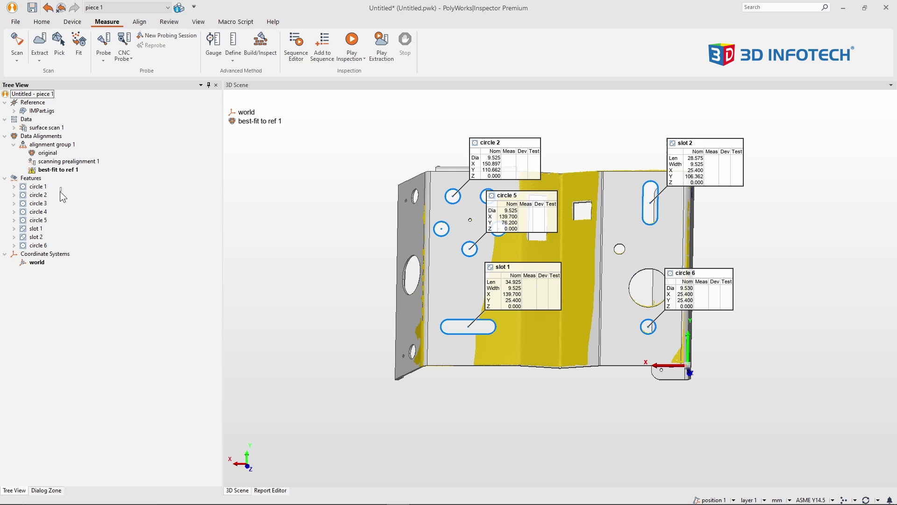
- Try to extract the measured components of all circle and slot features from the scan
right_click(35, 196)
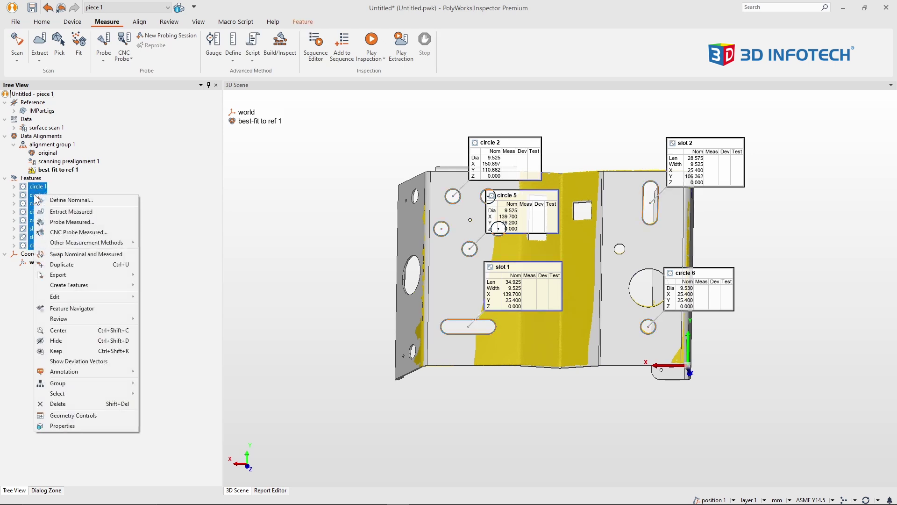
click(81, 215)
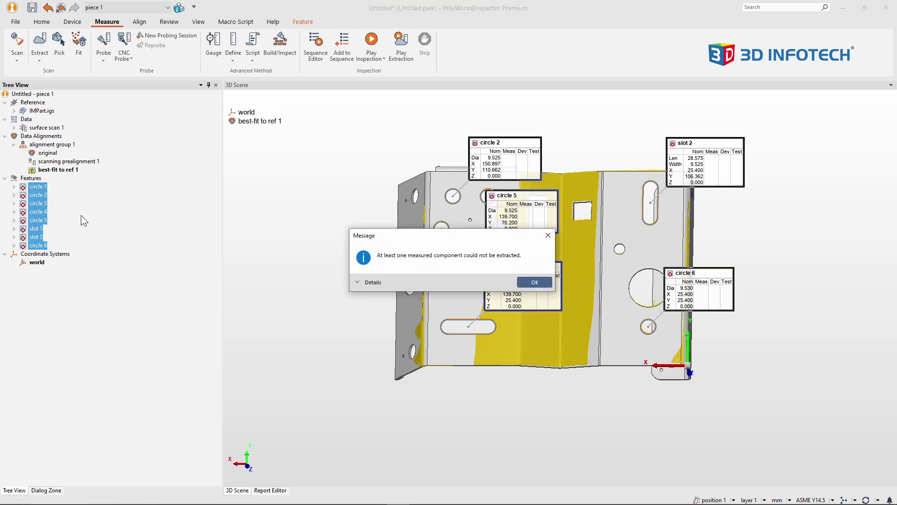
click(535, 282)
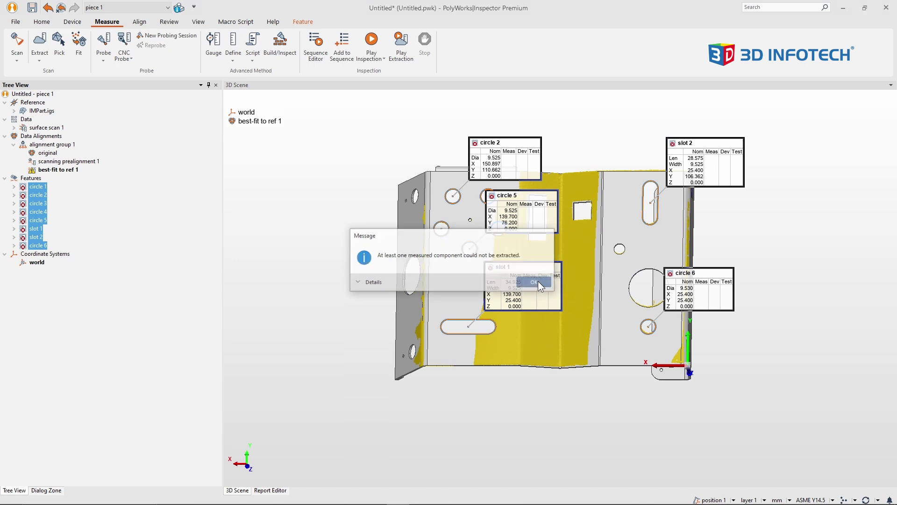
- Hide the IMPart.igs reference model and examine the scanned mesh around the circle and slot features
middle_click(53, 113)
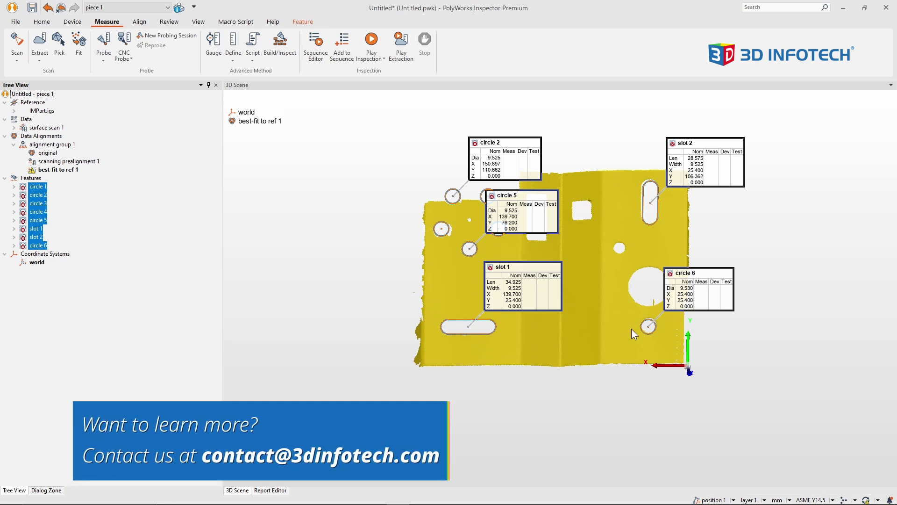
drag(415, 300, 545, 372)
mouse_move(400, 239)
mouse_down()
mouse_move(408, 160)
mouse_move(431, 154)
mouse_move(422, 176)
mouse_move(462, 268)
mouse_move(439, 254)
mouse_move(458, 274)
mouse_up()
scroll(457, 276, down, 5)
middle_drag(477, 297, 468, 288)
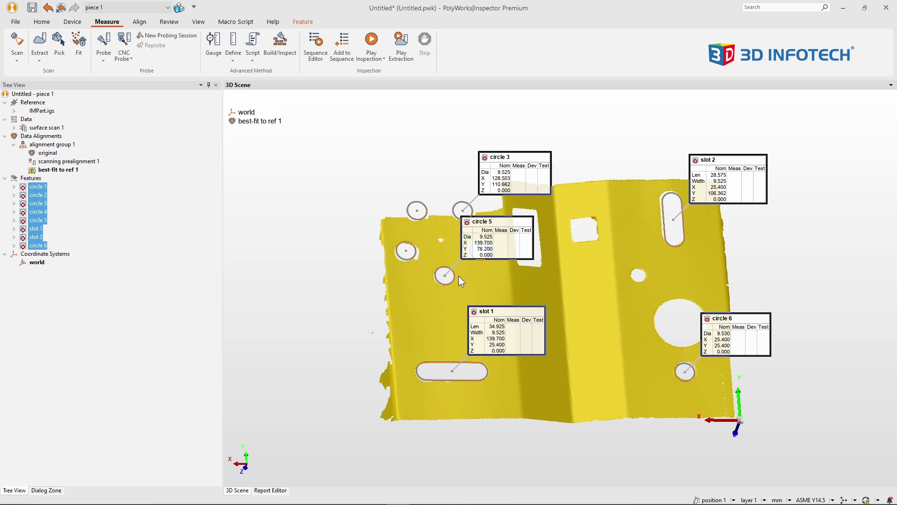
- Close PolyWorks Inspector and set the application mode to Sheet Metal in the Workspace Manager options
click(886, 8)
click(495, 282)
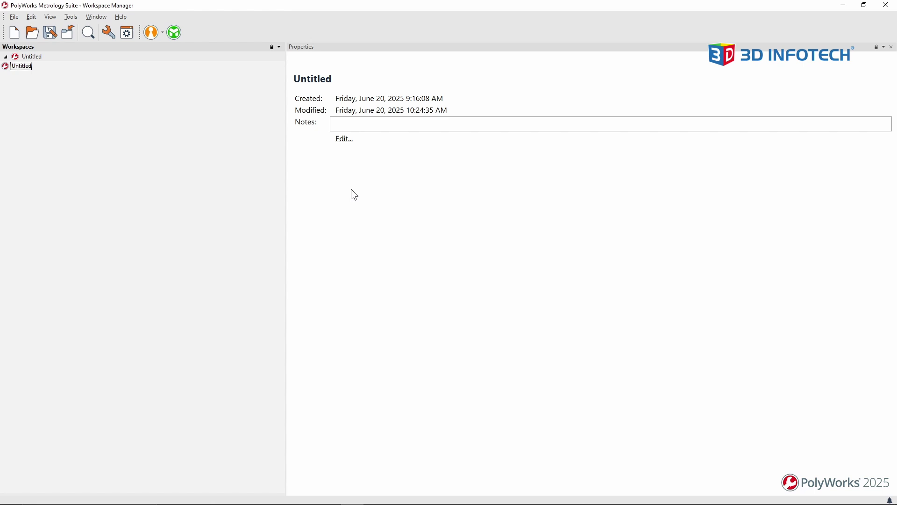
click(71, 17)
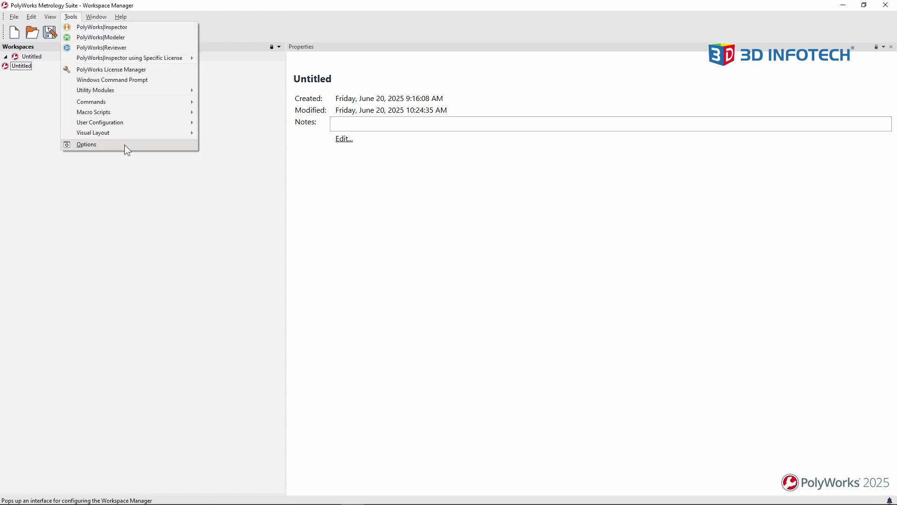
click(125, 144)
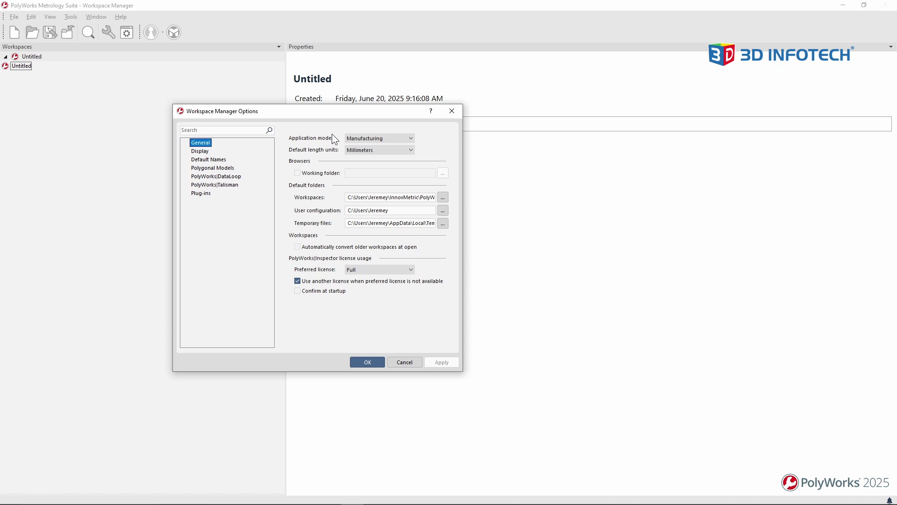
click(358, 138)
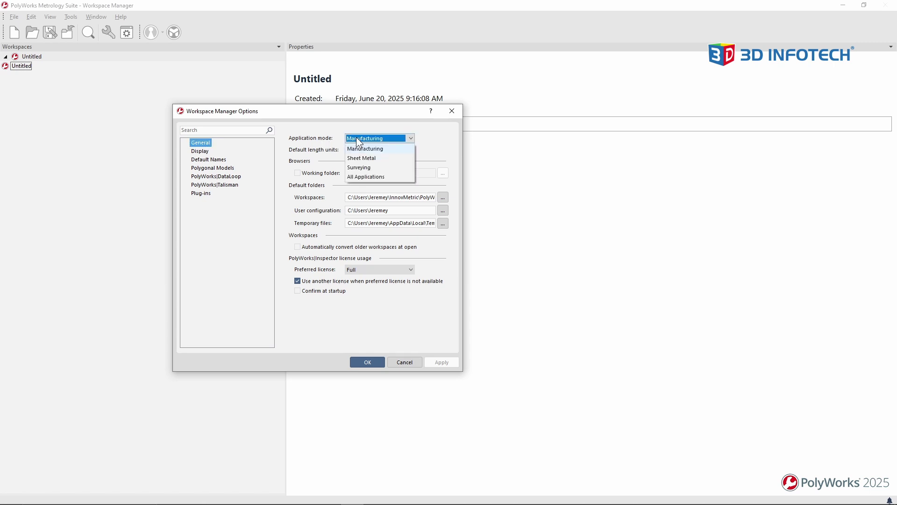
click(398, 159)
click(451, 362)
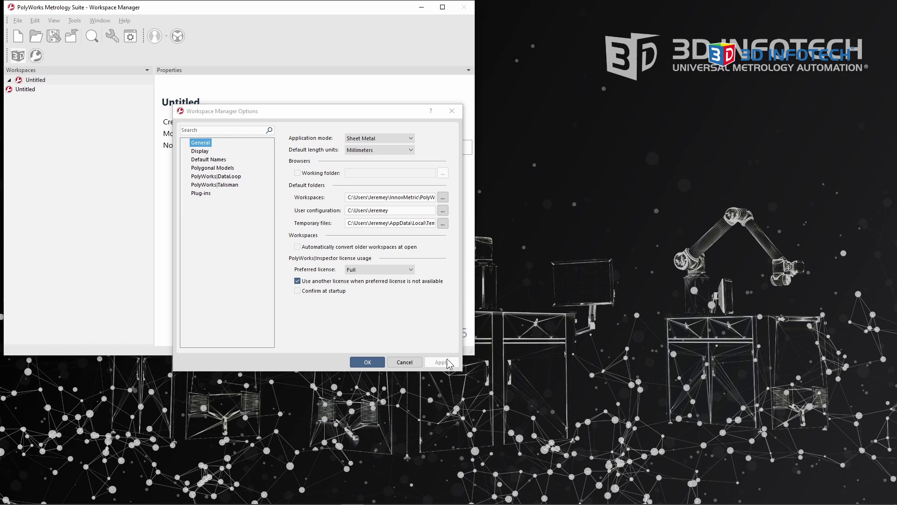
click(370, 363)
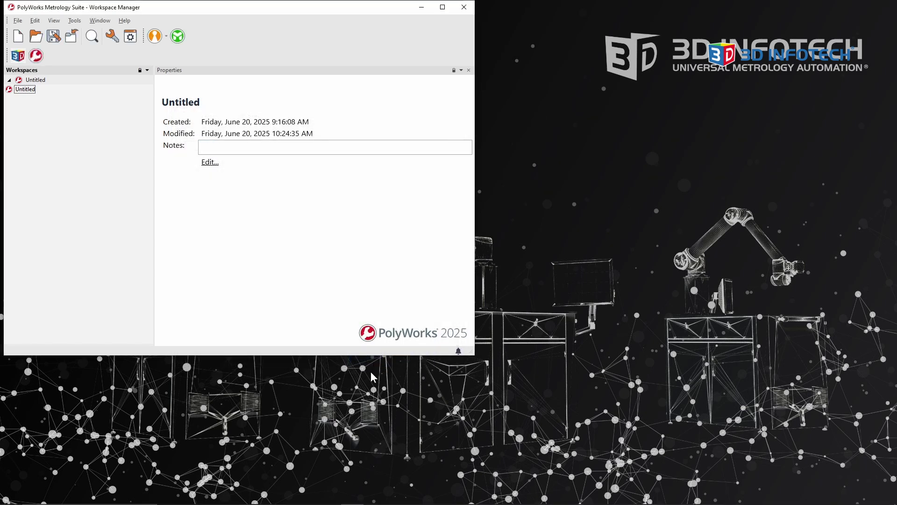
- Start PolyWorks Inspector again and import the recent CAD model IMPart.igs
click(159, 39)
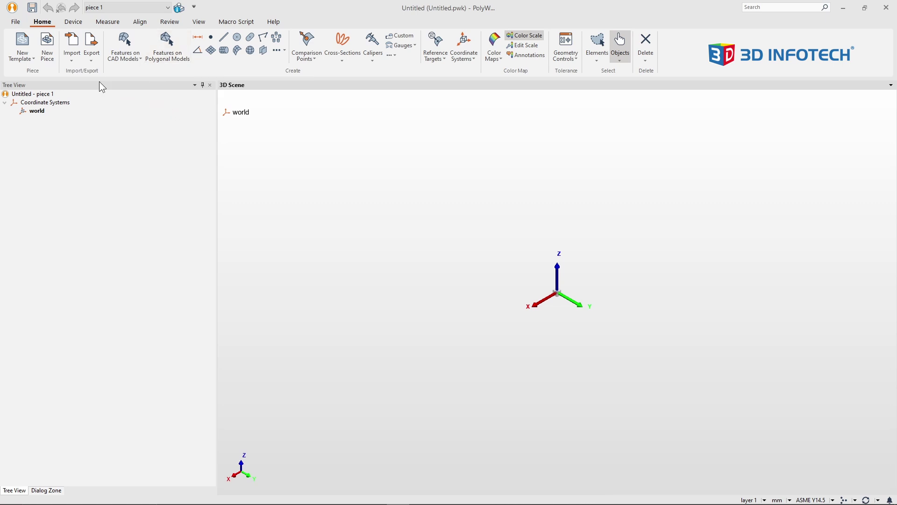
click(72, 47)
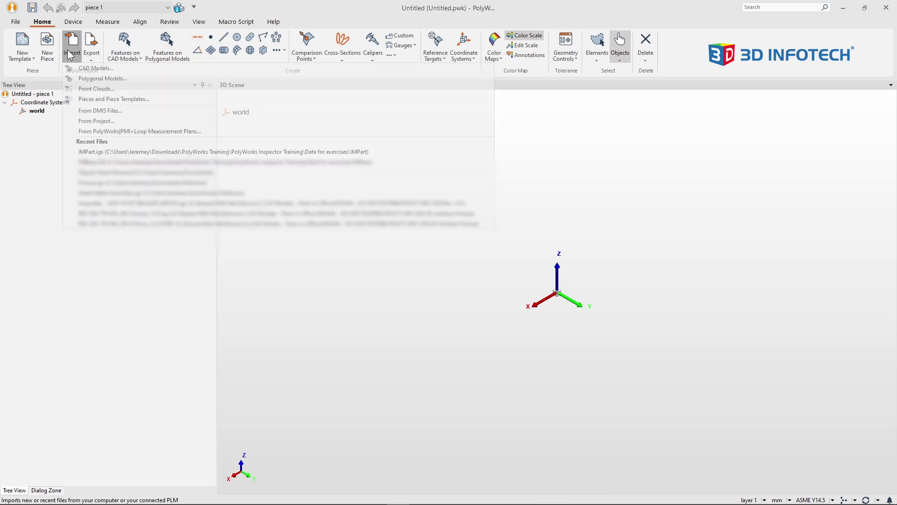
click(95, 151)
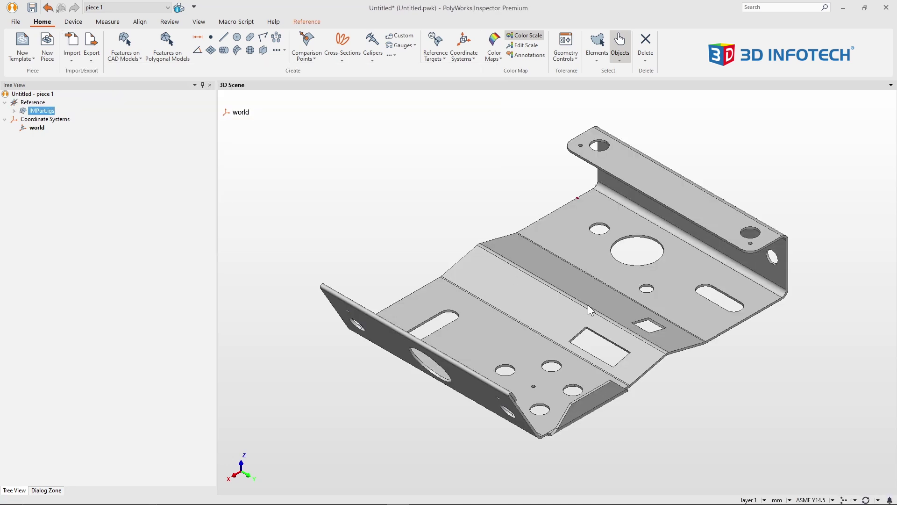
- Create circle features from the CAD model on the five holes surrounding the tiny centre hole
drag(590, 310, 464, 175)
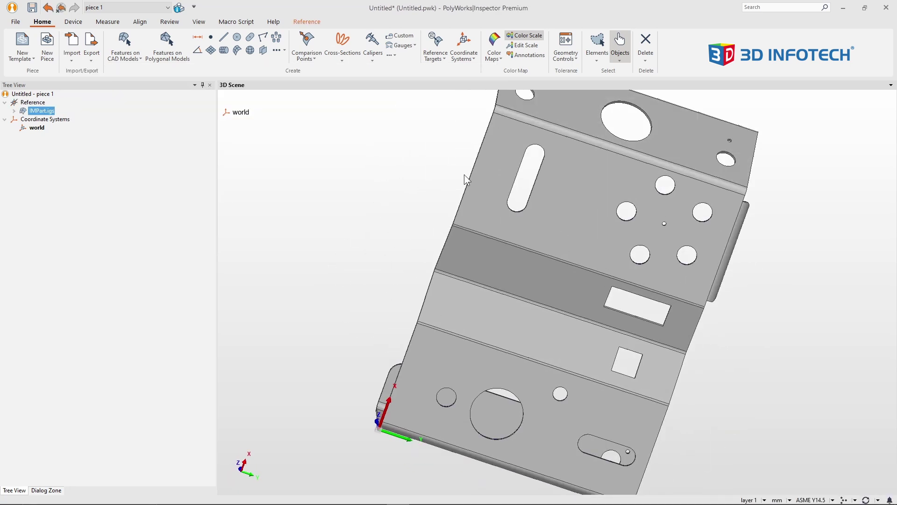
click(237, 37)
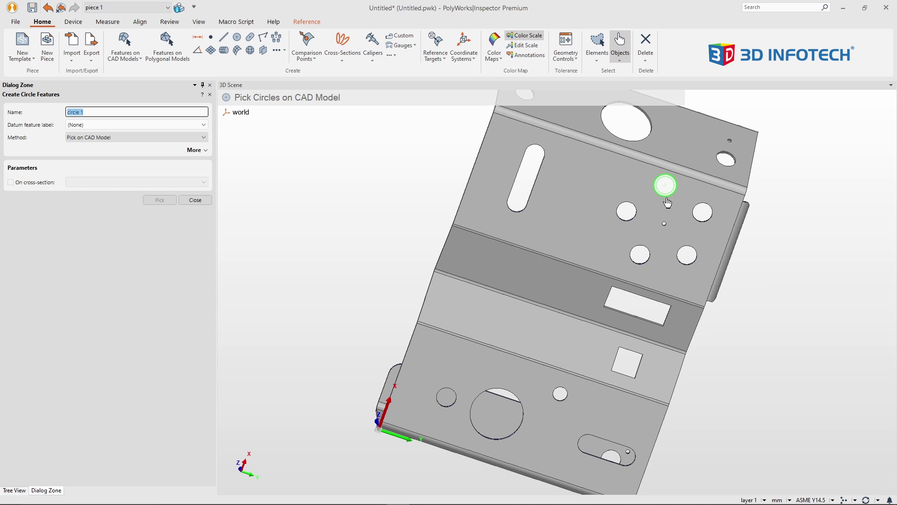
click(665, 186)
click(702, 212)
click(687, 255)
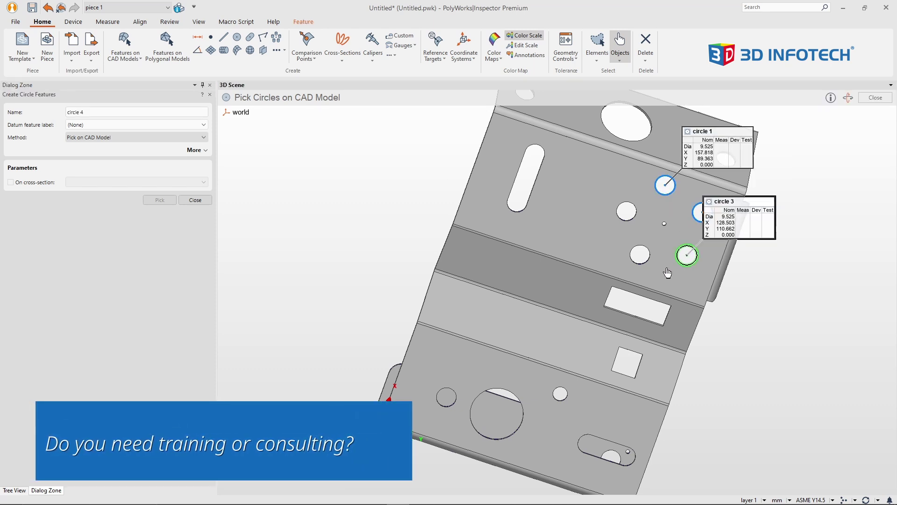
click(639, 254)
click(627, 211)
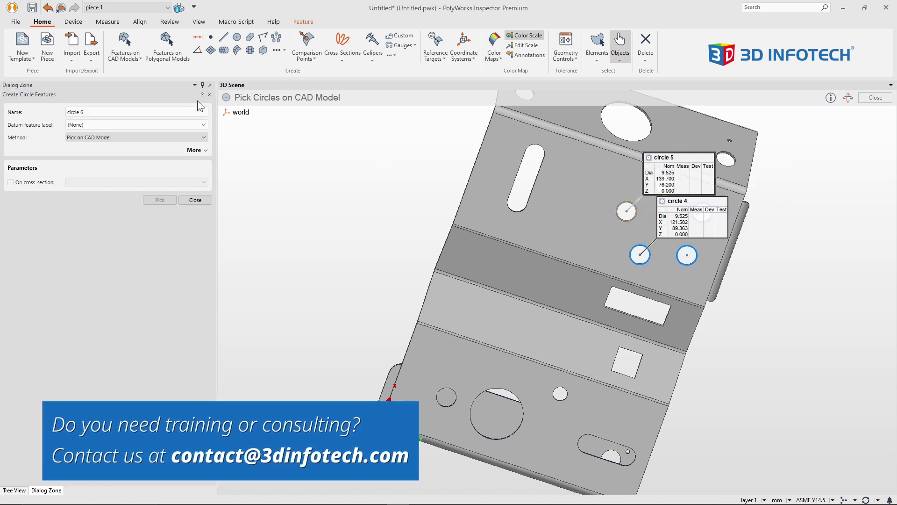
- Create slot features on the two rounded slots and a circle feature on the 9.53 mm hole near the origin, picking them from the CAD model
click(250, 36)
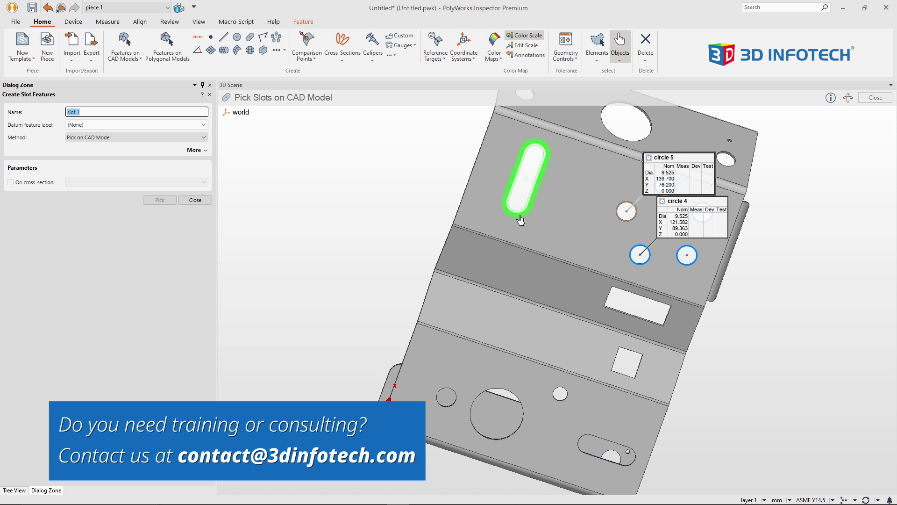
click(521, 218)
click(601, 450)
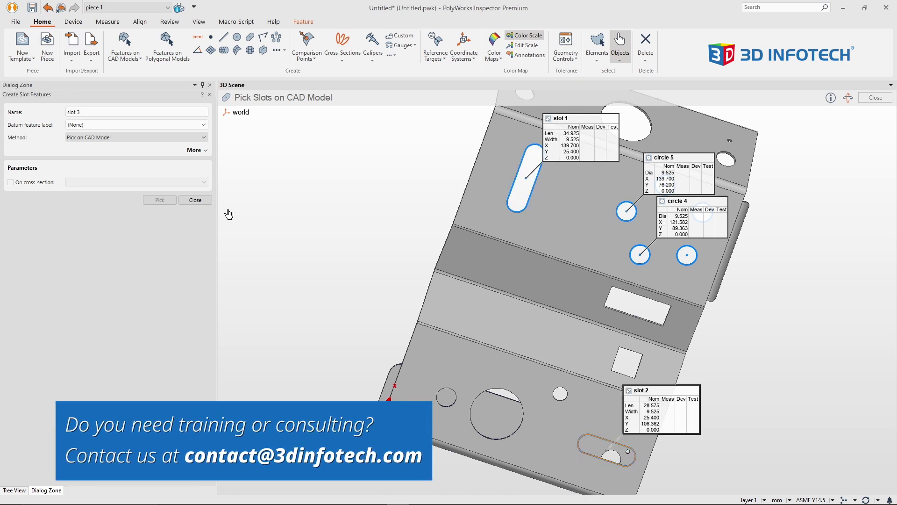
click(237, 37)
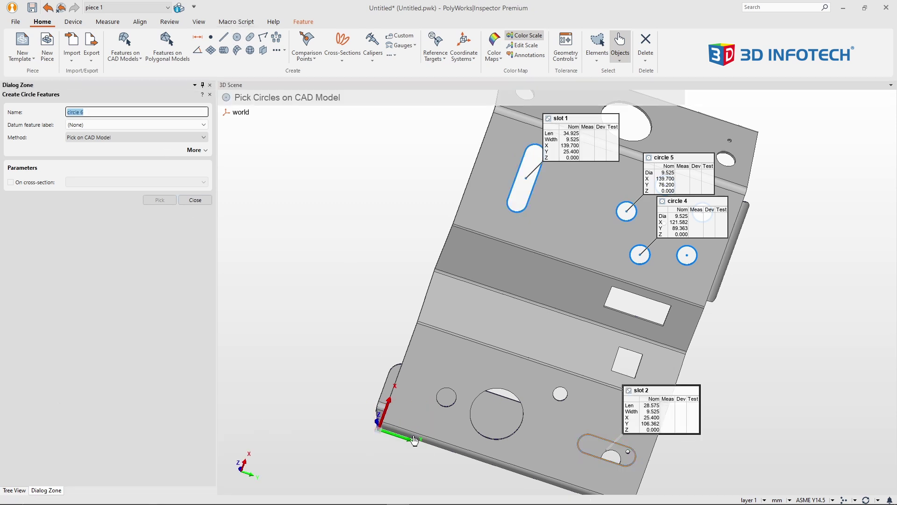
click(437, 406)
click(195, 200)
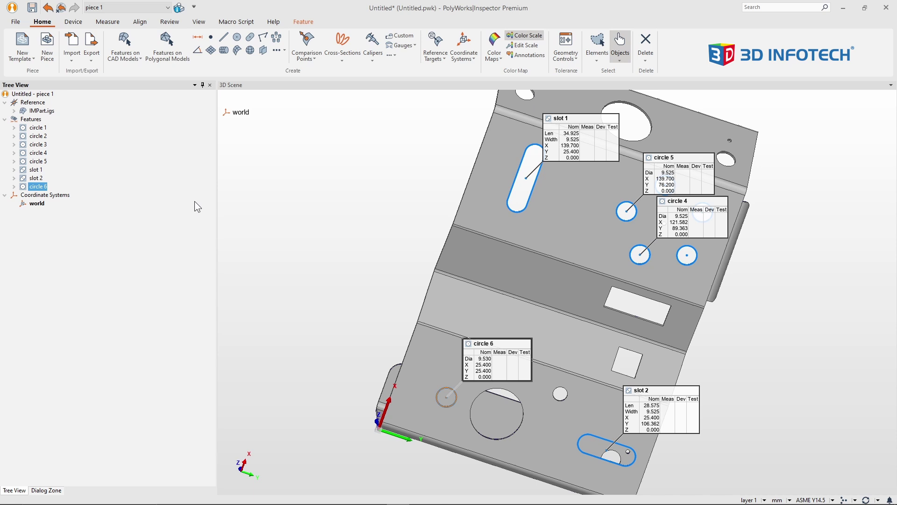
- Select the FARO Laser Line Probe as the scanning device and set up a surface and boundary scan with new data objects
click(111, 22)
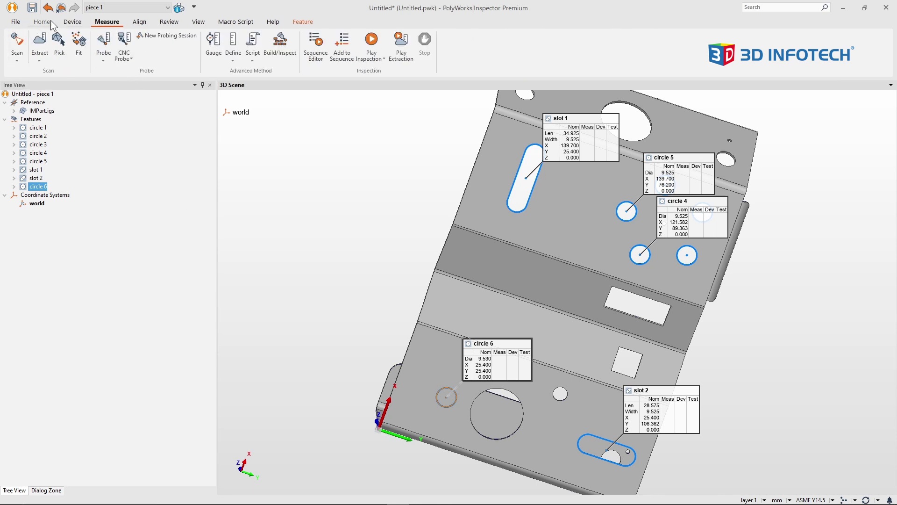
click(73, 21)
click(75, 47)
click(68, 70)
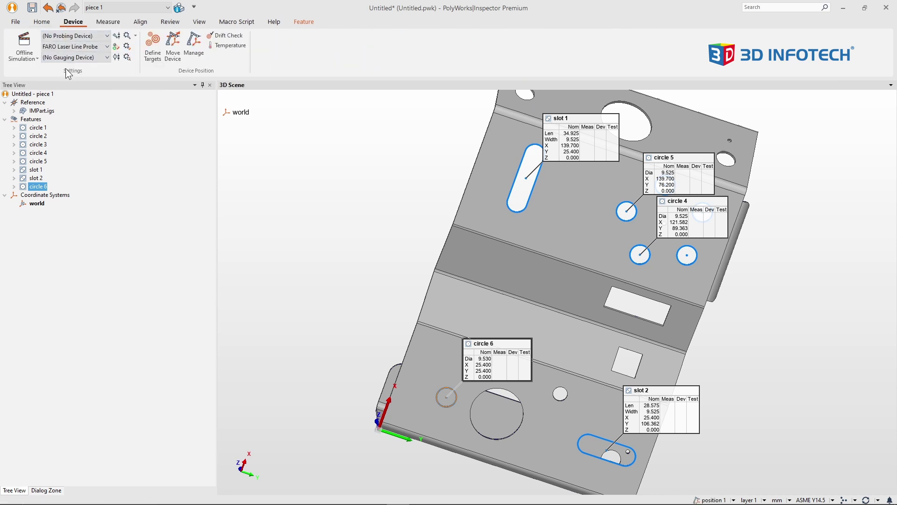
click(107, 21)
click(18, 47)
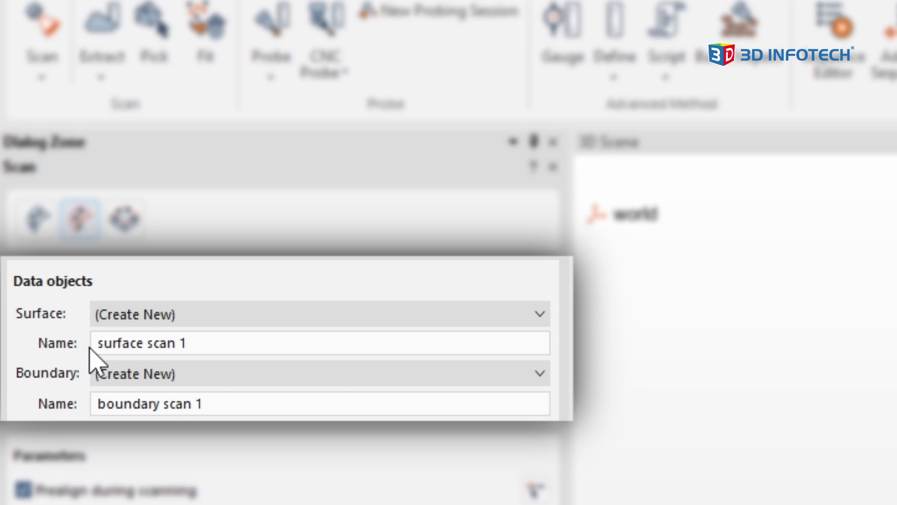
click(197, 347)
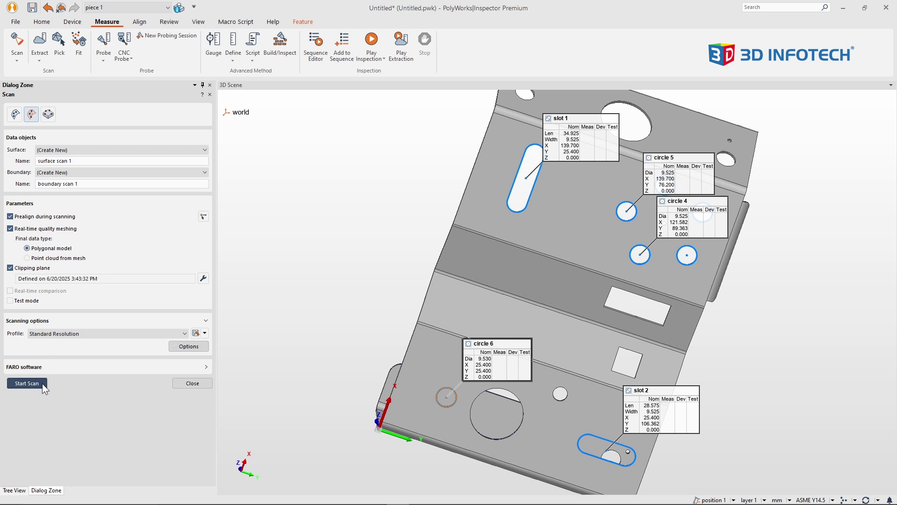
- Define the scanning prealignment guide from the origin corner along the part's long edge in the X direction
click(204, 218)
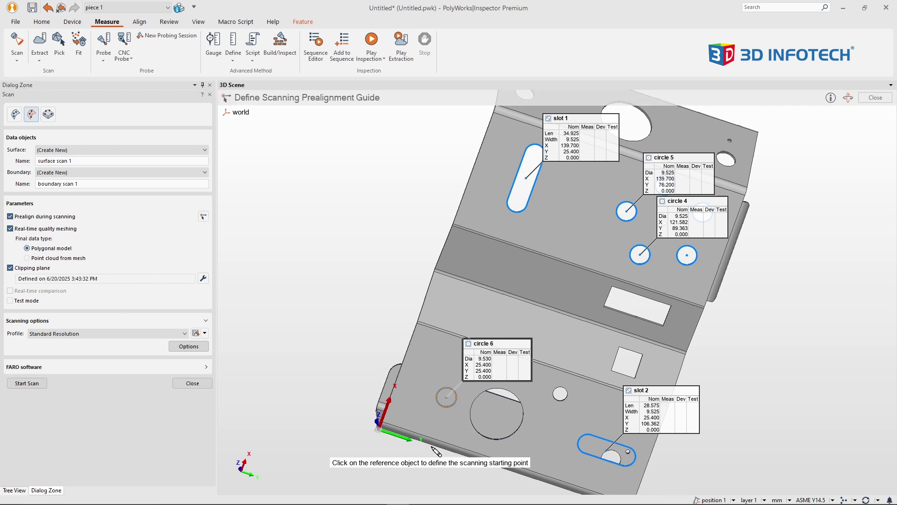
click(393, 424)
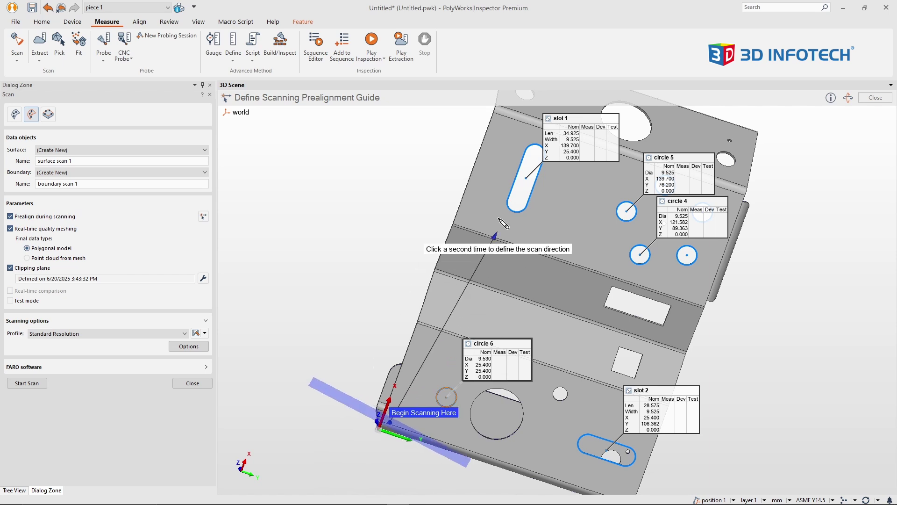
click(501, 120)
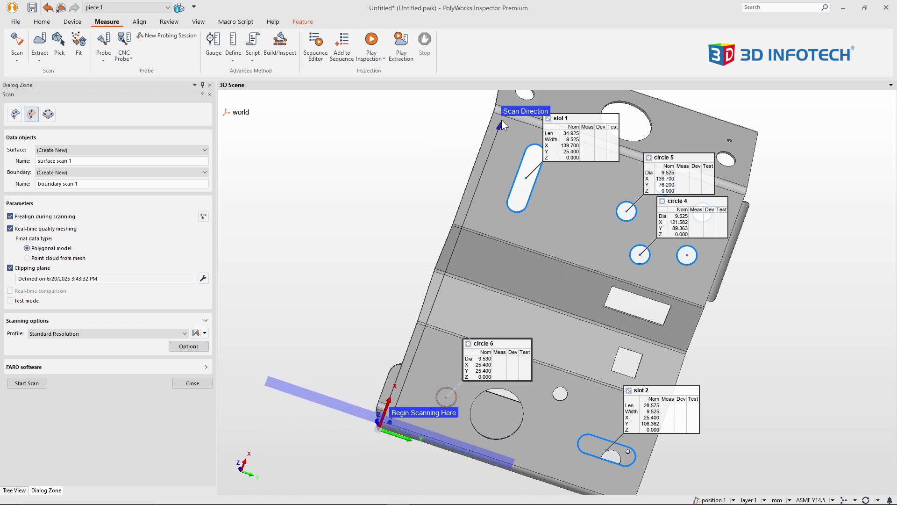
- Scan the part's surfaces and boundaries, and finish the scan with a best-fit alignment to the reference
click(27, 384)
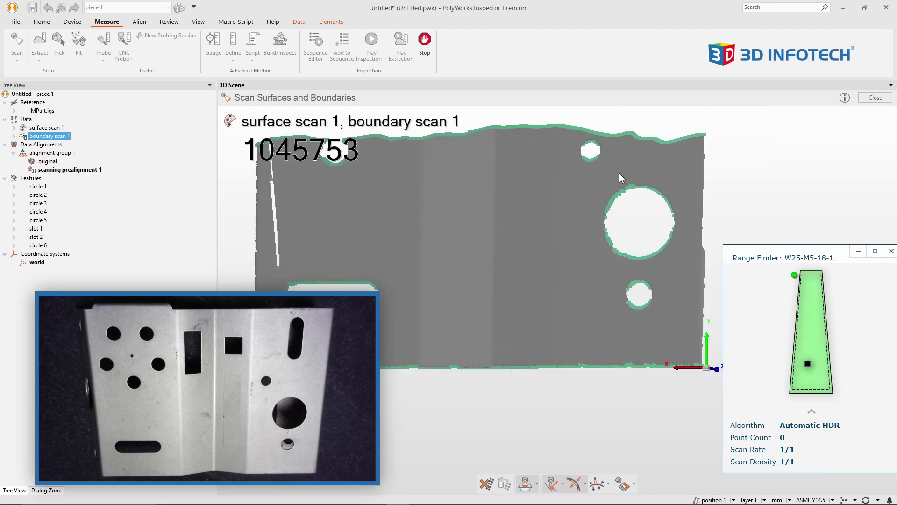
middle_click(48, 112)
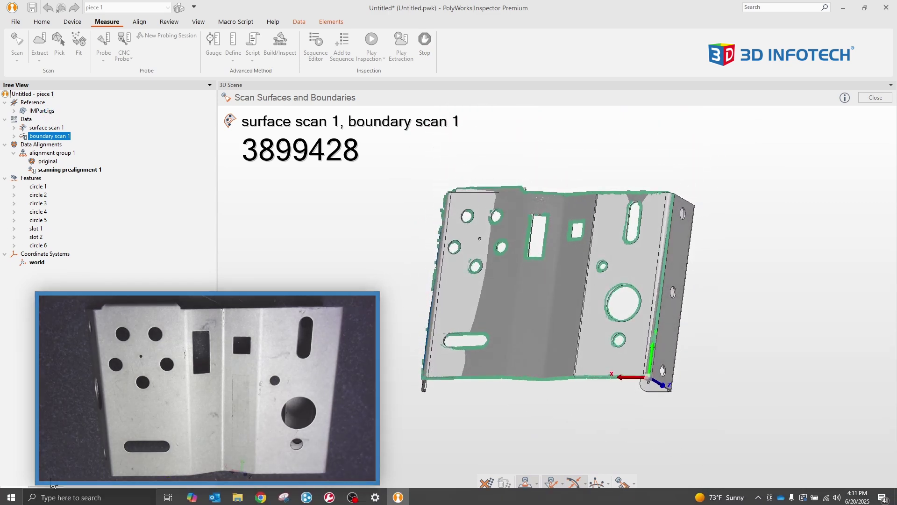
click(52, 489)
click(177, 376)
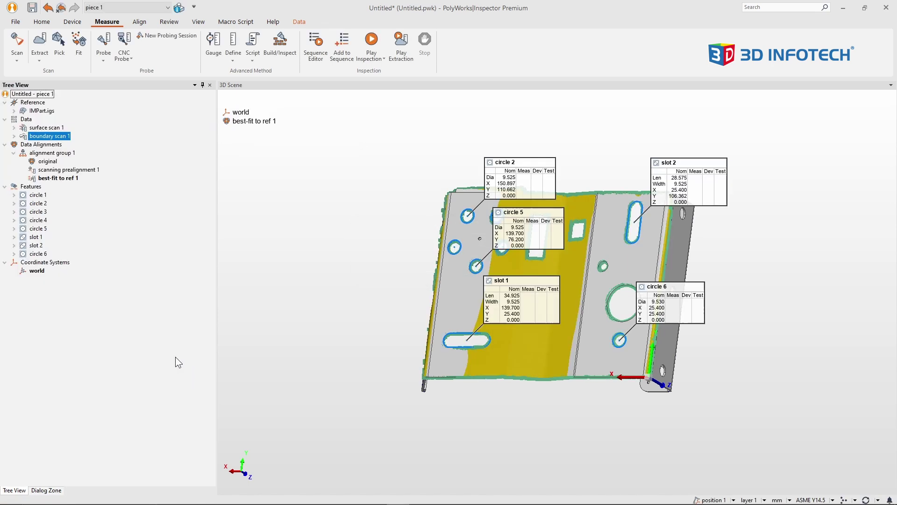
- Extract the measured components of all six circle features and both slot features
drag(55, 194, 36, 254)
right_click(34, 246)
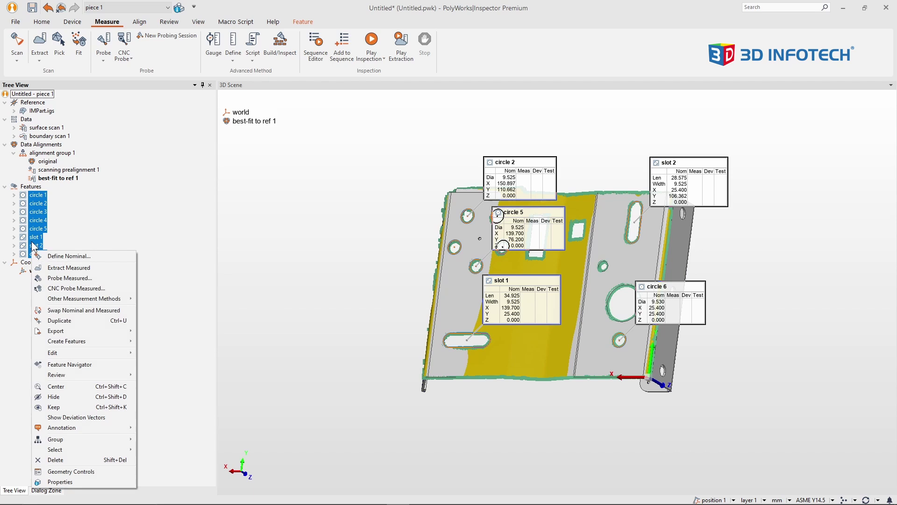
click(66, 268)
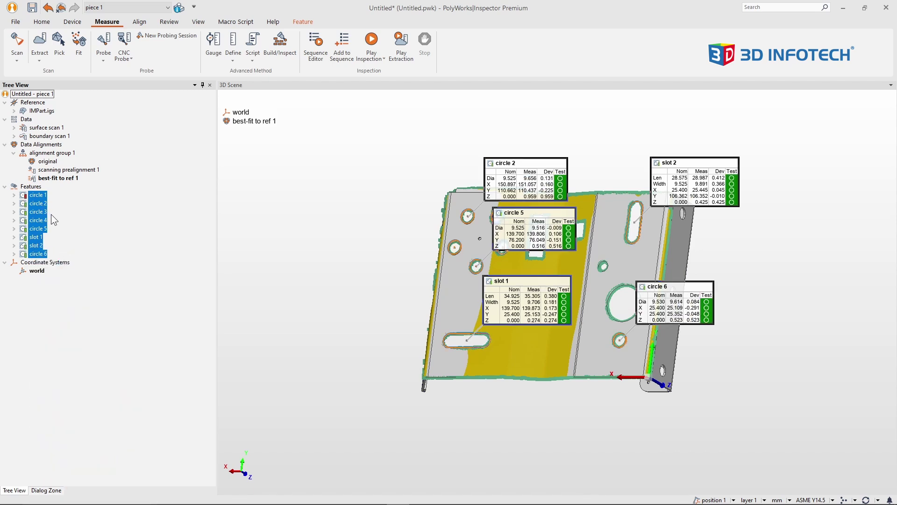
click(84, 221)
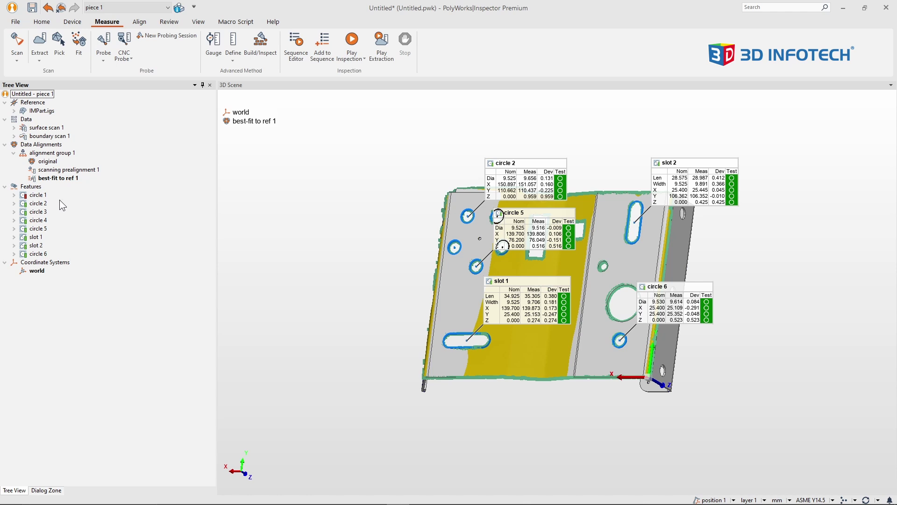
- Review the measurement properties of circle 3, especially its extraction data objects, and inspect the measured features on the part
right_click(39, 219)
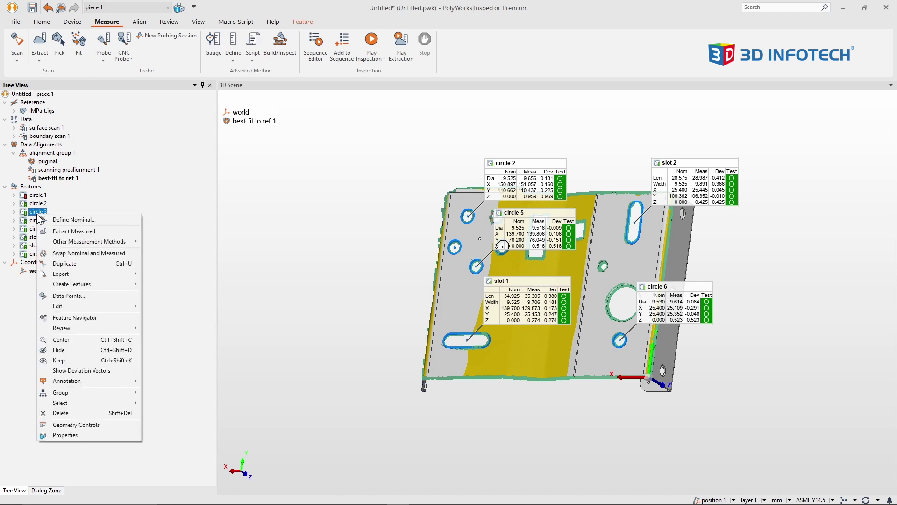
click(79, 434)
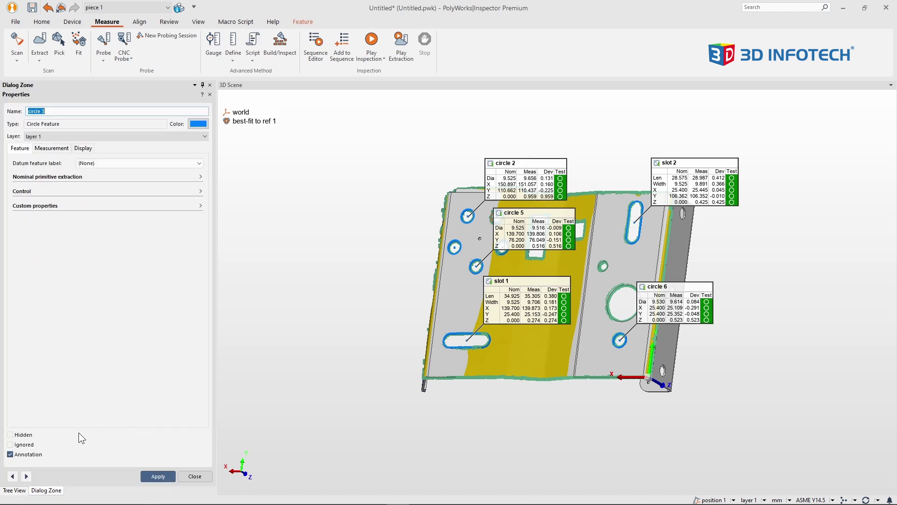
click(61, 150)
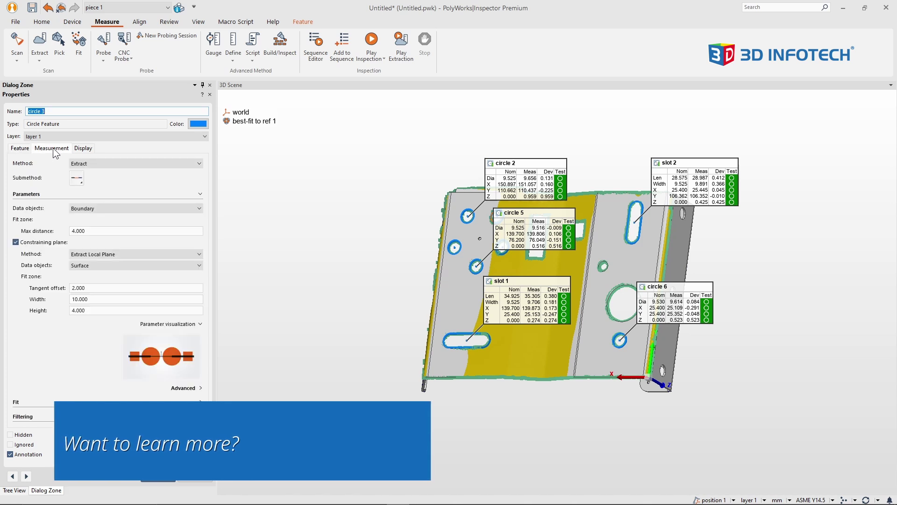
click(88, 209)
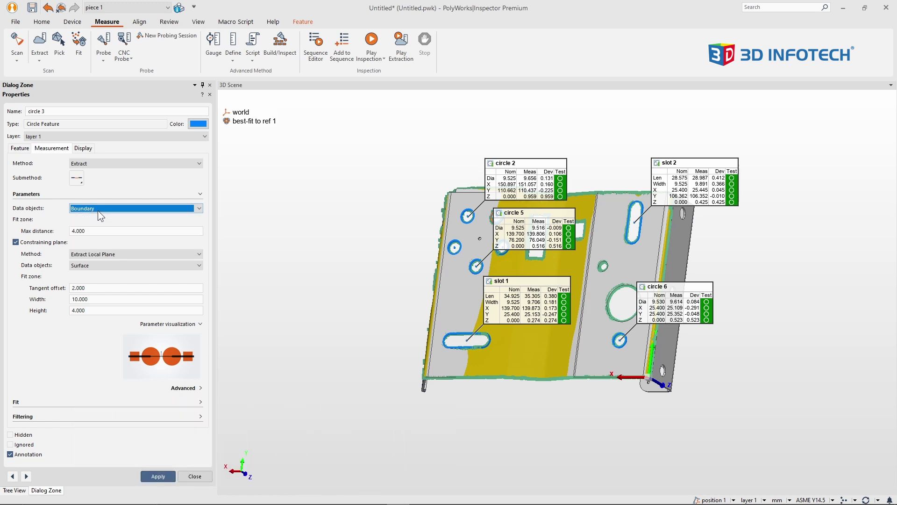
click(191, 476)
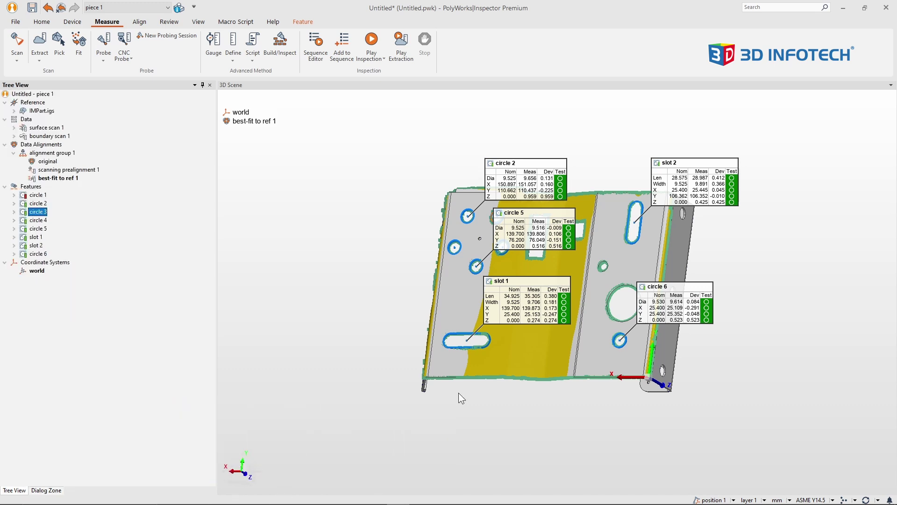
drag(562, 344, 583, 344)
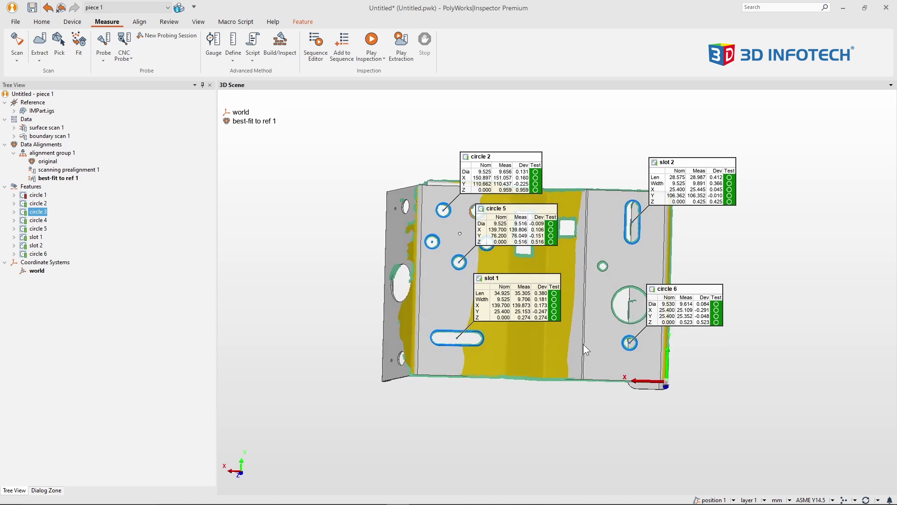